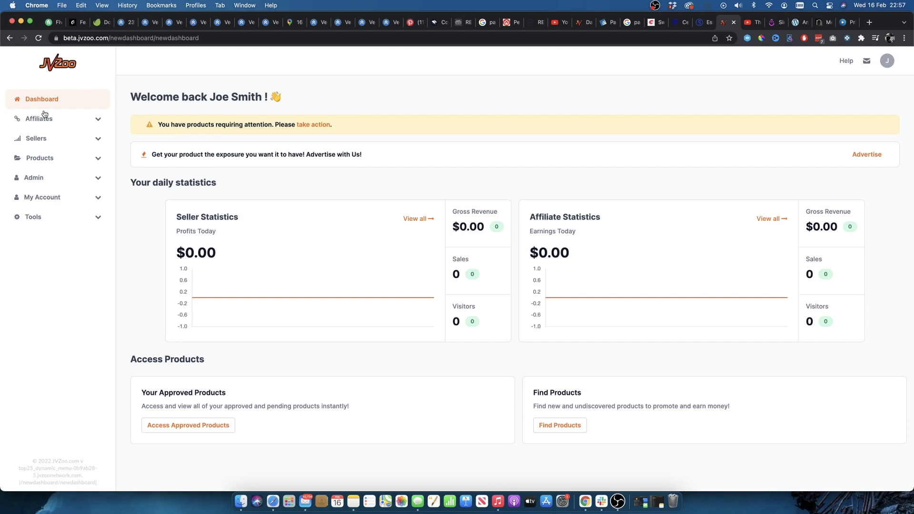
# Reach the Payment Profile Setup page from My Account in the sidebar.
pyautogui.click(39, 200)
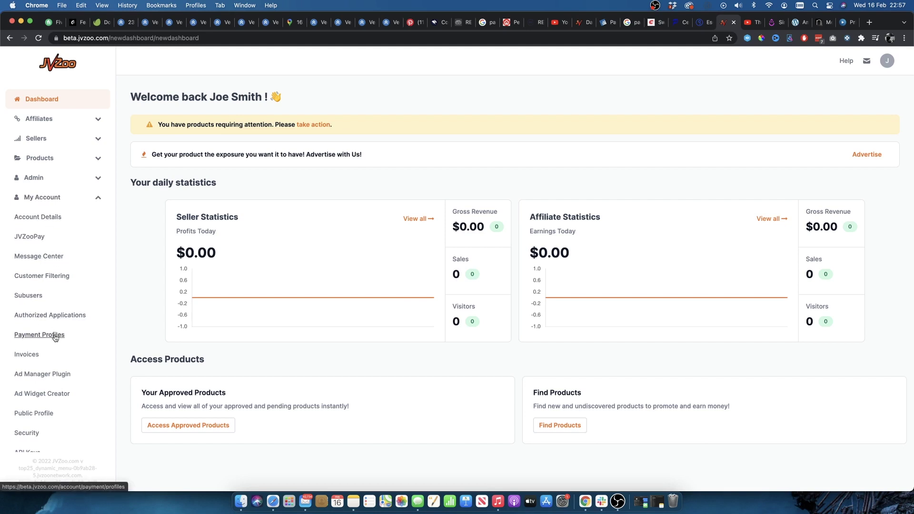
pyautogui.click(31, 336)
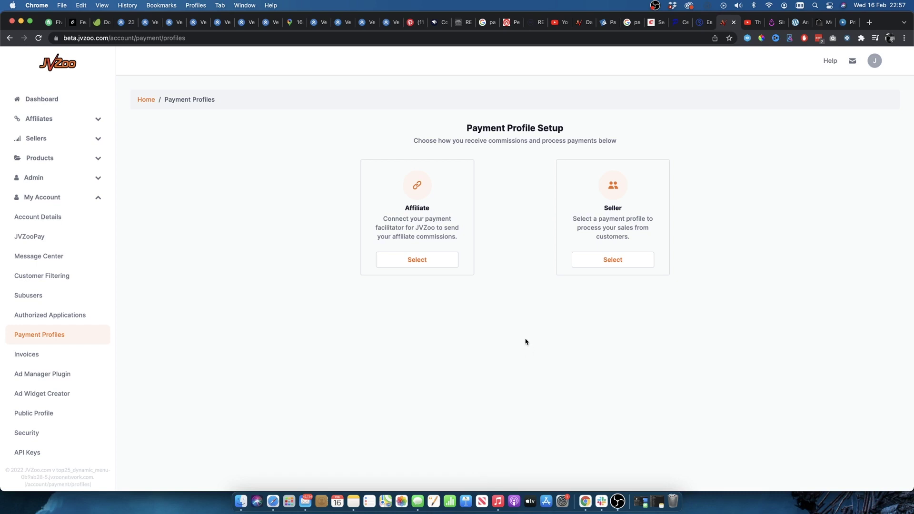
# Select the Seller option to list PayPal, Stripe, BlueSnap and PayCafe methods.
pyautogui.click(613, 261)
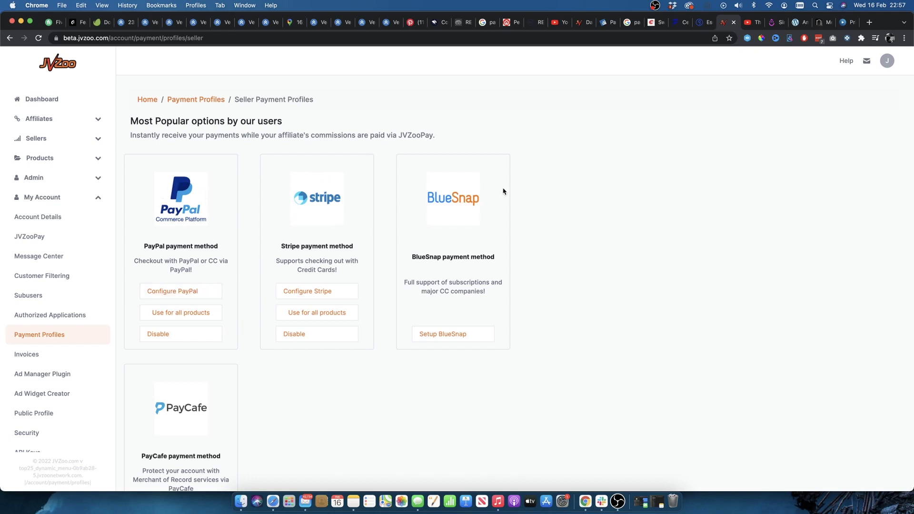
pyautogui.scroll(-1, 499, 246)
pyautogui.scroll(-2, 251, 264)
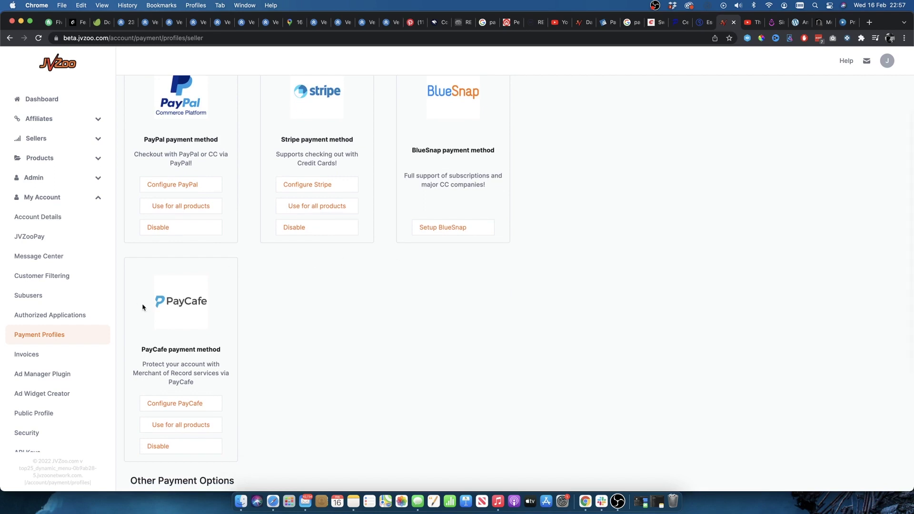
pyautogui.scroll(-5, 204, 292)
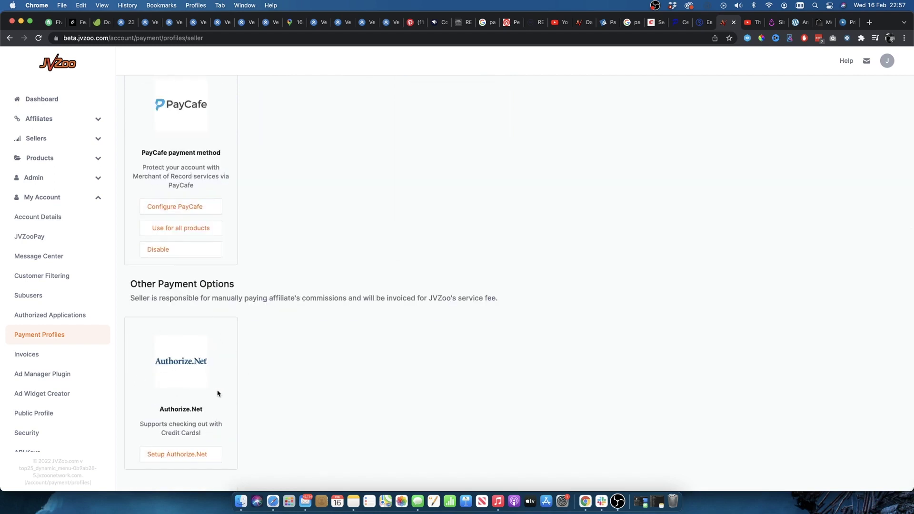
pyautogui.scroll(3, 219, 393)
pyautogui.scroll(2, 219, 394)
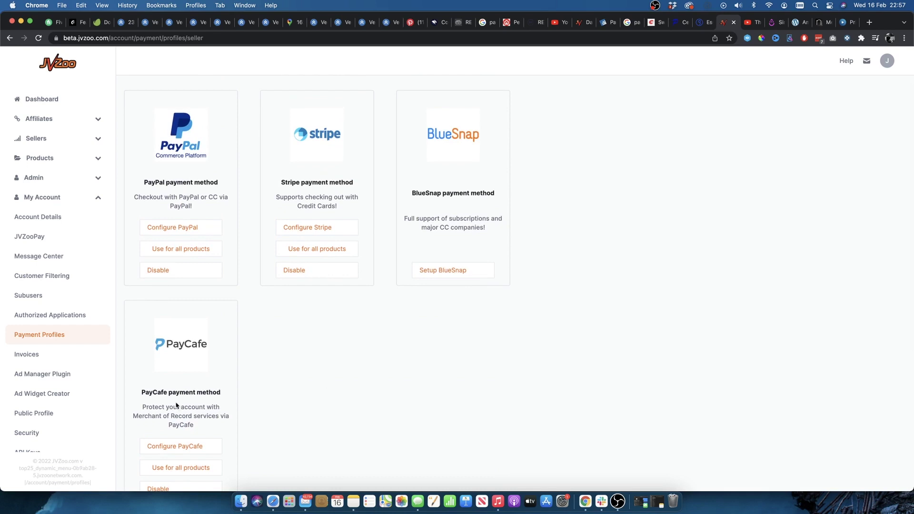
pyautogui.scroll(1, 503, 264)
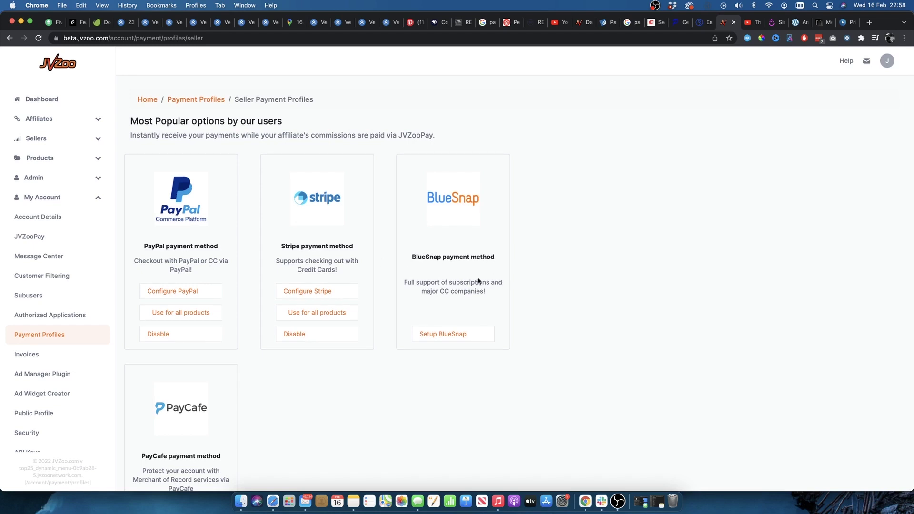
pyautogui.scroll(-1, 186, 214)
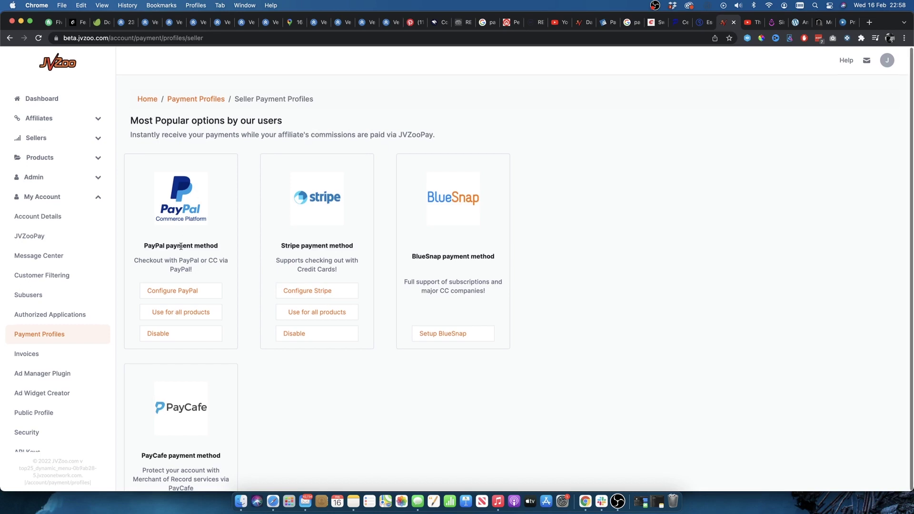
pyautogui.scroll(1, 181, 246)
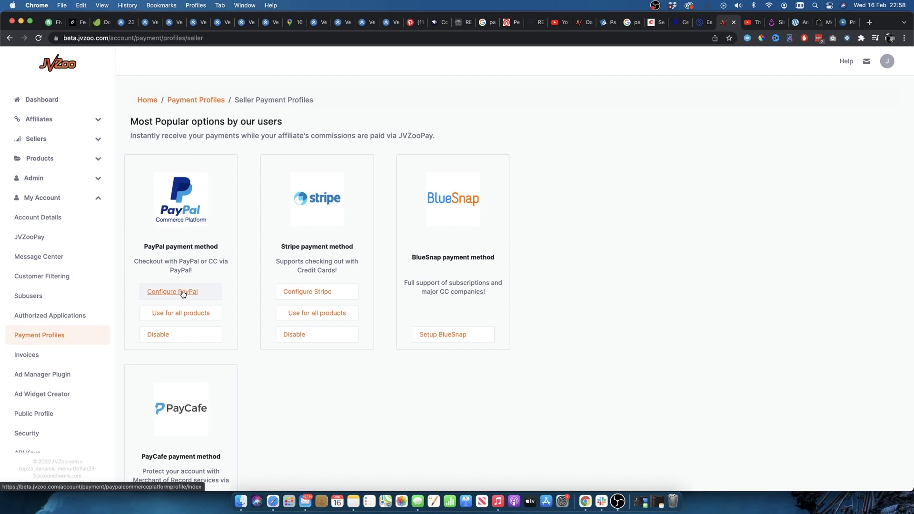
pyautogui.scroll(-1, 200, 298)
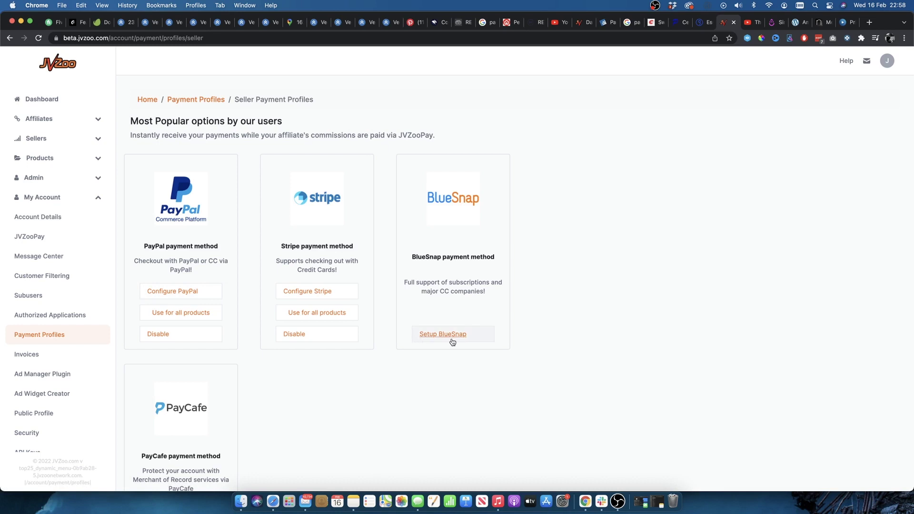
# Configure PayPal, start adding a new account, then return to the JVZoo PayPal settings.
pyautogui.click(164, 293)
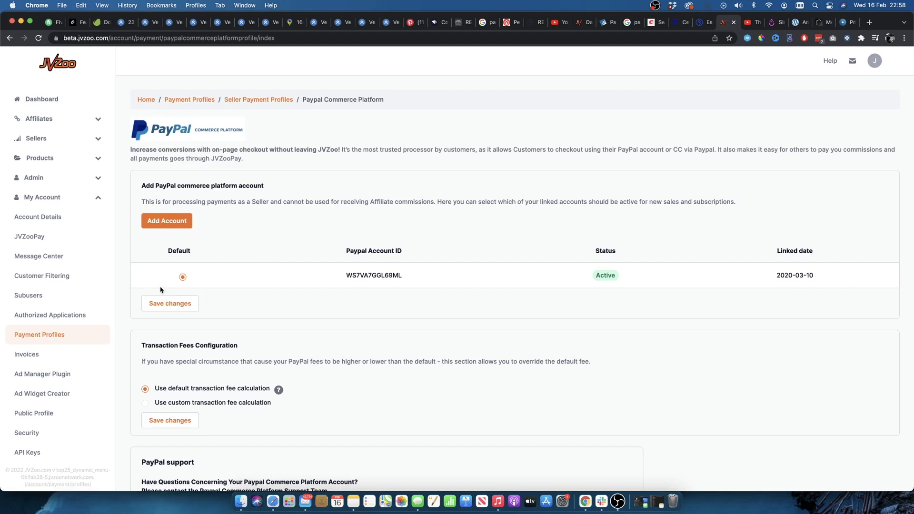
pyautogui.click(173, 224)
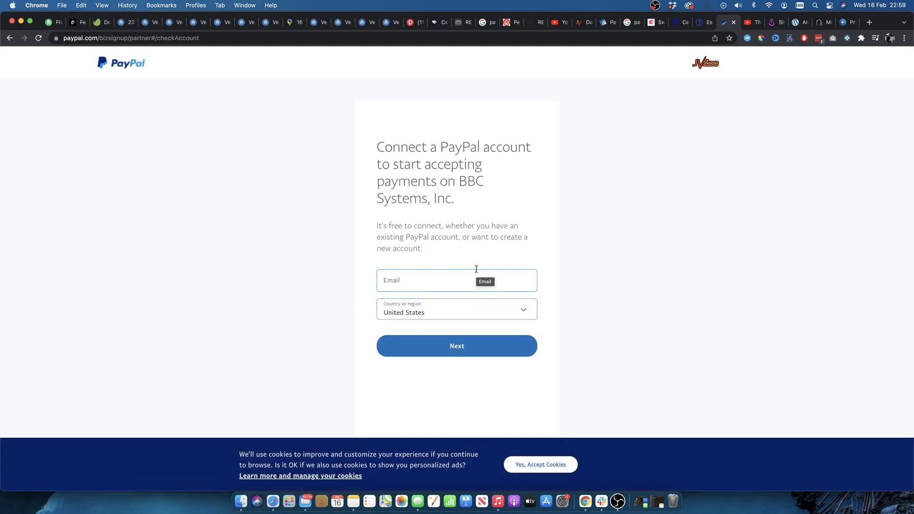
pyautogui.press('super+bracketleft')
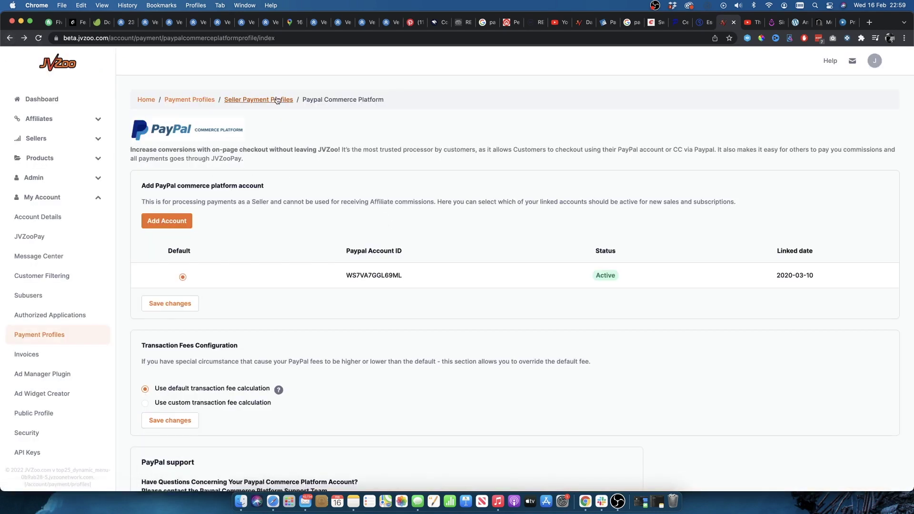
# Configure Stripe, start connecting a different Stripe account, then return to JVZoo.
pyautogui.click(280, 101)
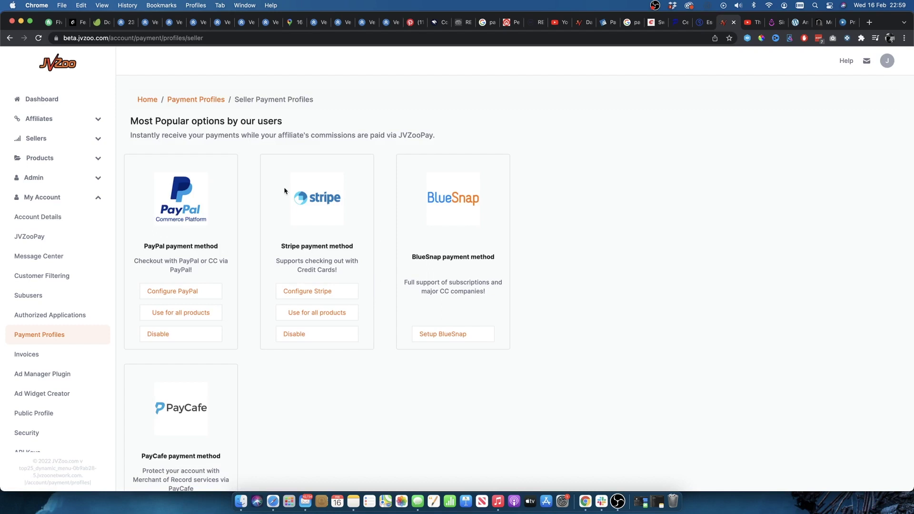
pyautogui.click(328, 294)
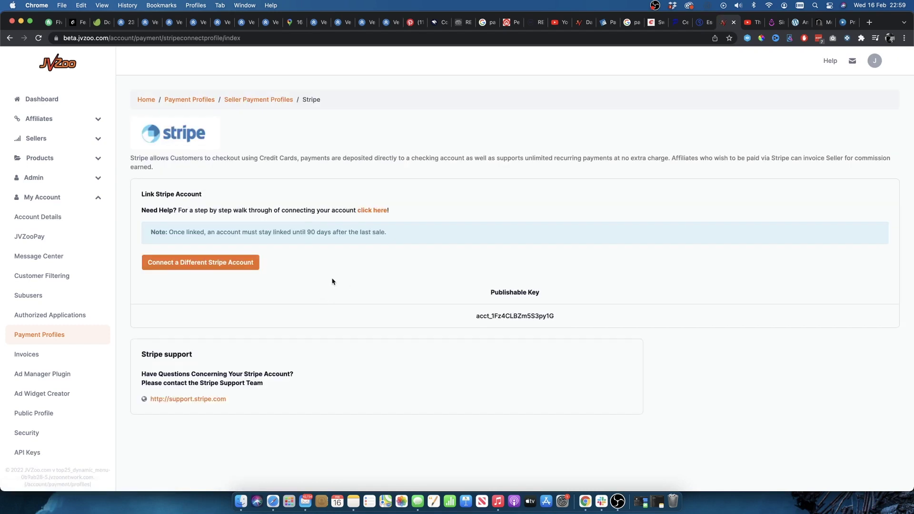
pyautogui.click(205, 265)
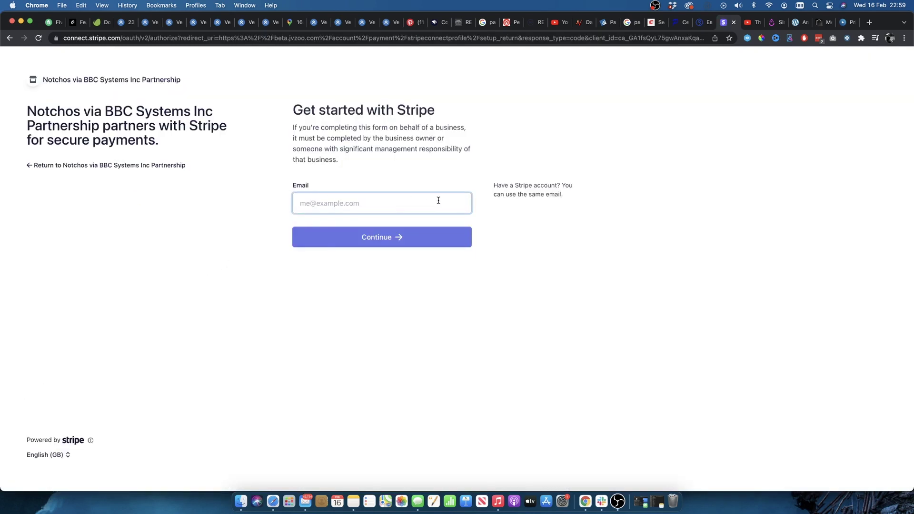
pyautogui.press('super+bracketleft')
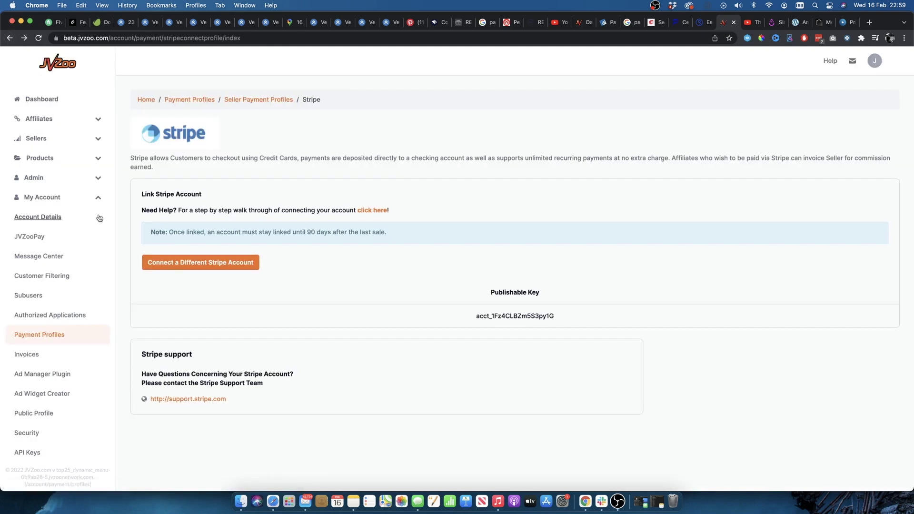
# Return to seller payment profiles and configure PayCafe to see its linked accounts.
pyautogui.click(63, 342)
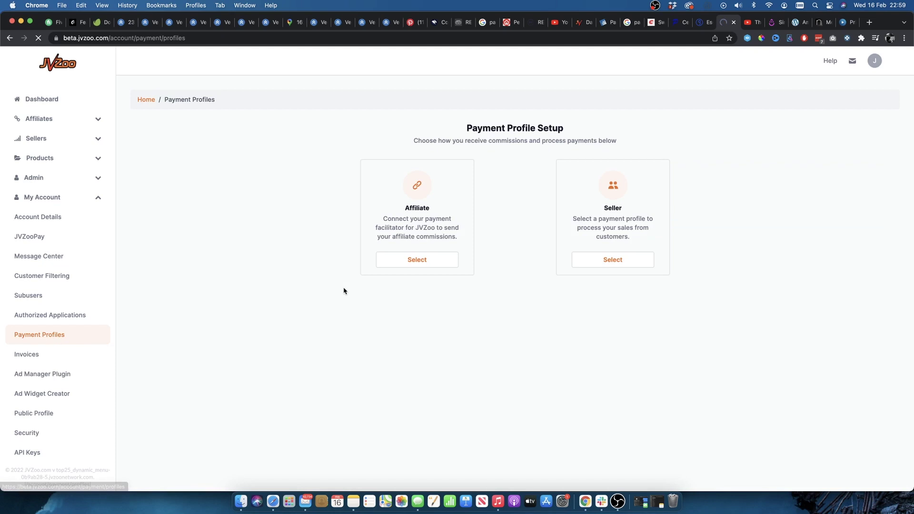
pyautogui.click(613, 261)
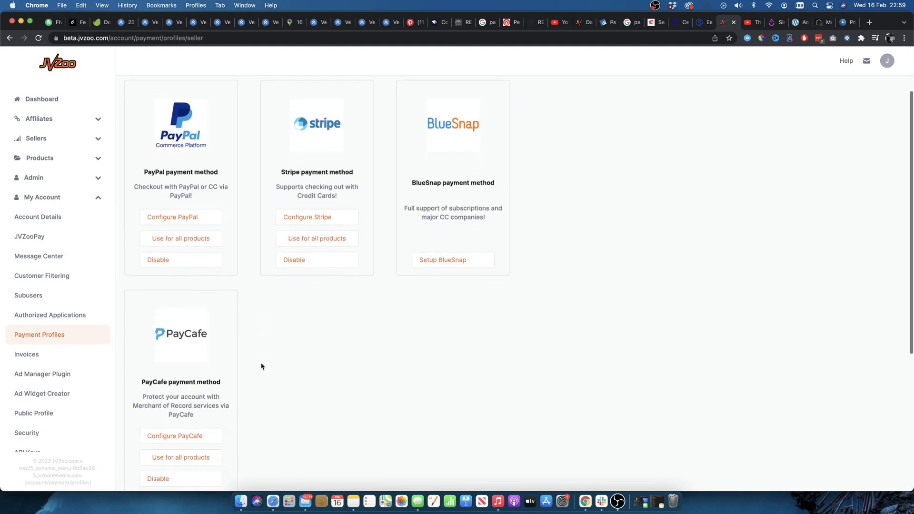
pyautogui.scroll(-2, 265, 367)
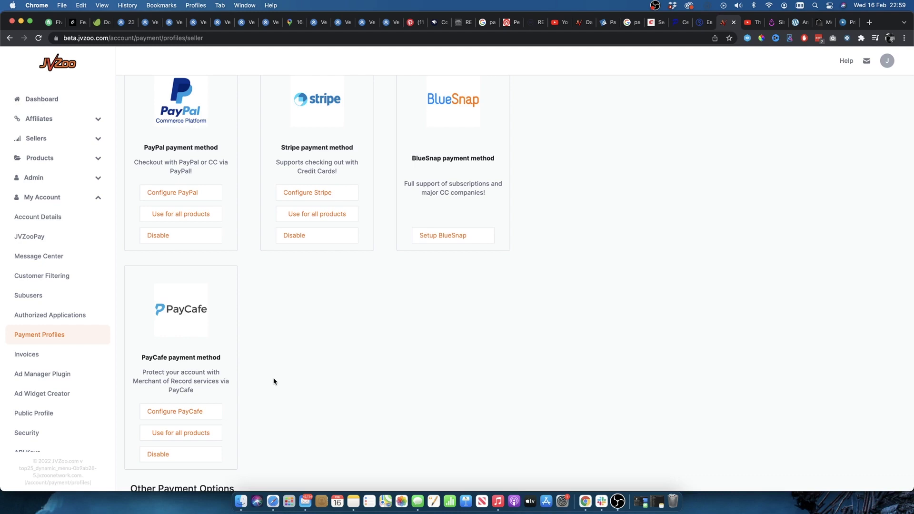
pyautogui.click(183, 416)
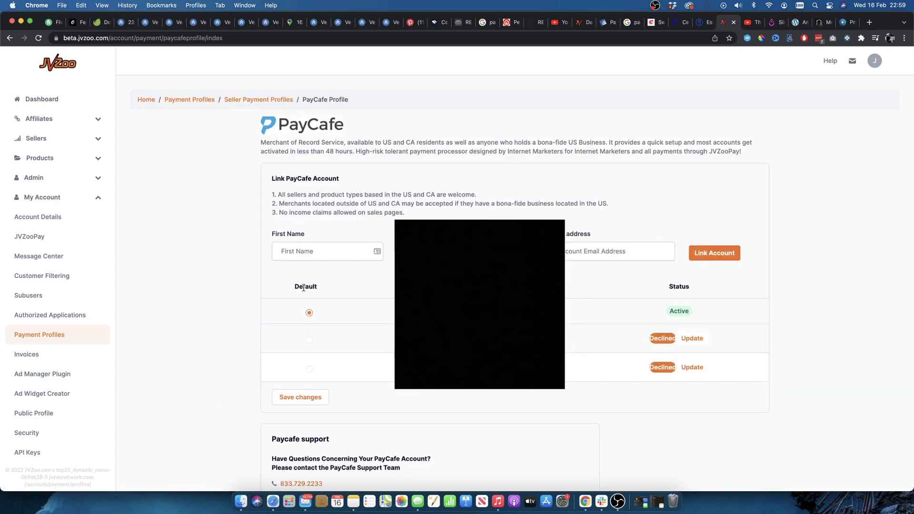
pyautogui.scroll(-3, 304, 290)
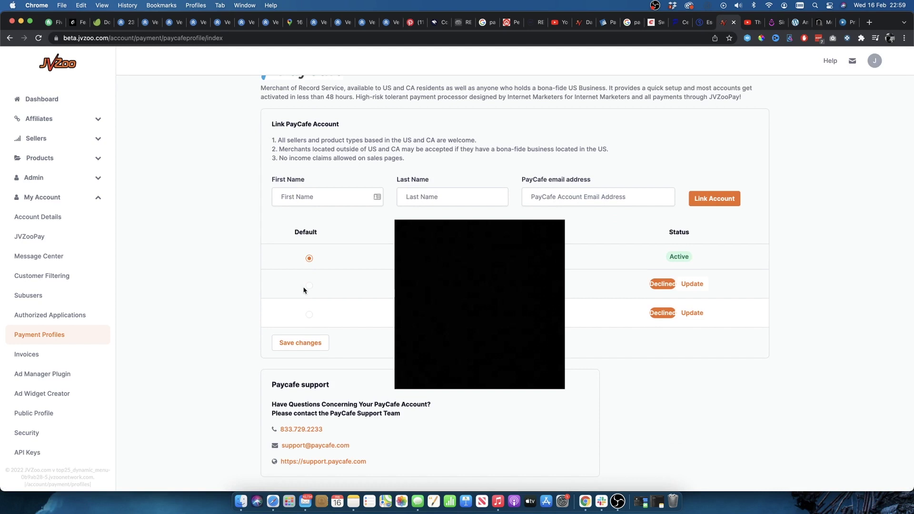